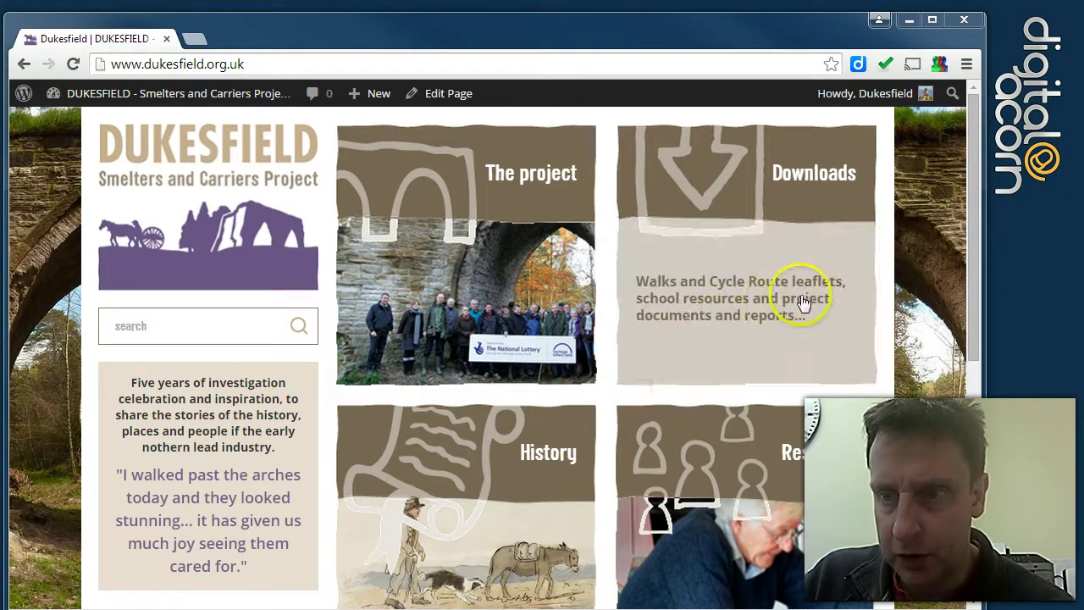
Step: Scroll down the Dukesfield home page and open the Gallery page
drag(976, 257, 971, 451)
scroll(971, 451, down, 1)
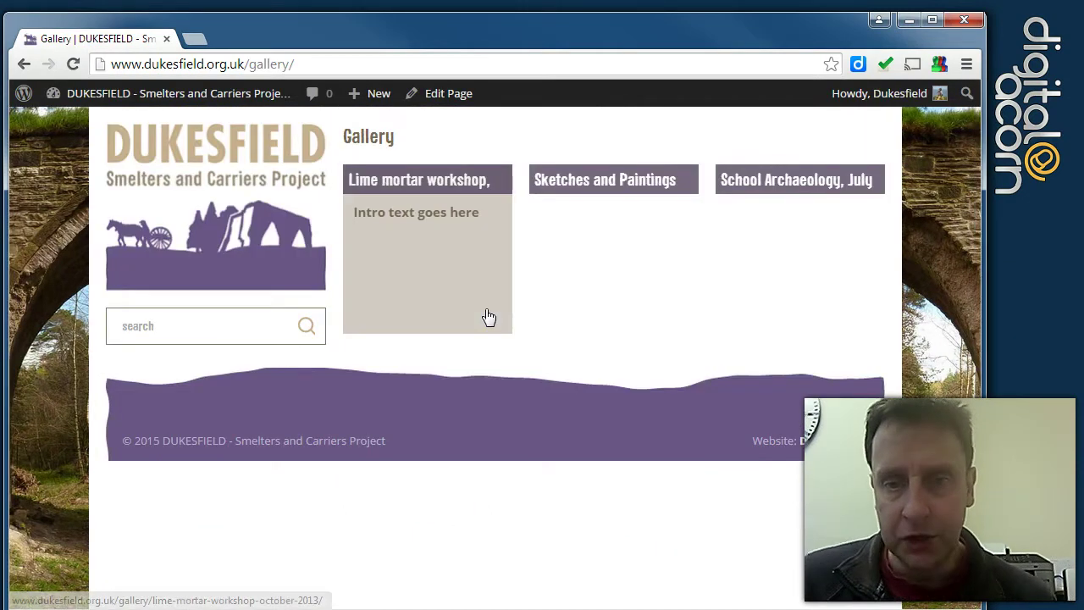
click(525, 338)
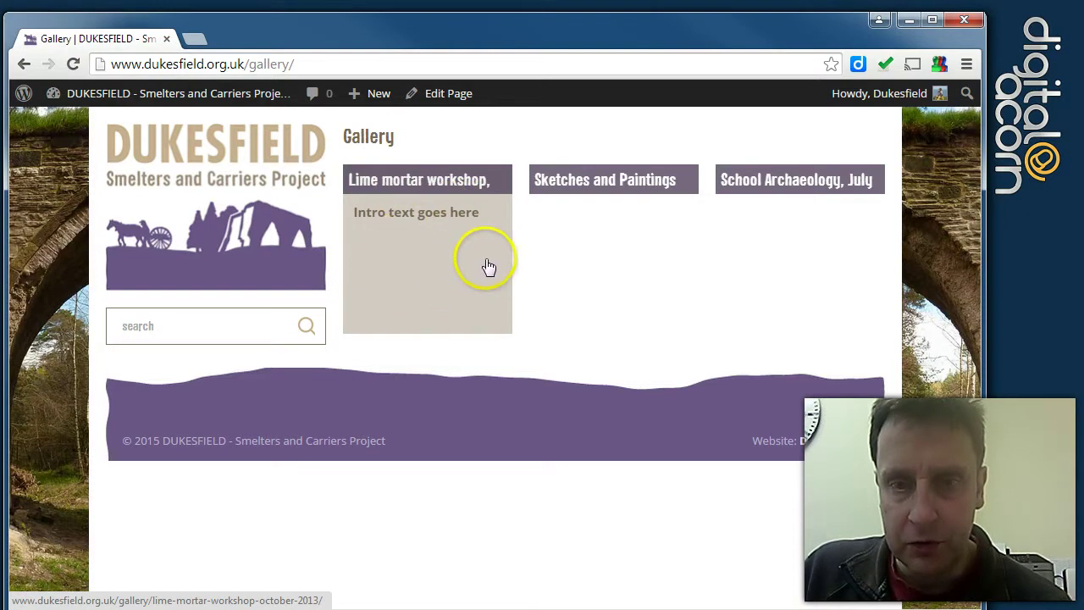
Step: Open the Lime mortar workshop, October 2013 gallery and scroll through its slideshow and text
click(462, 295)
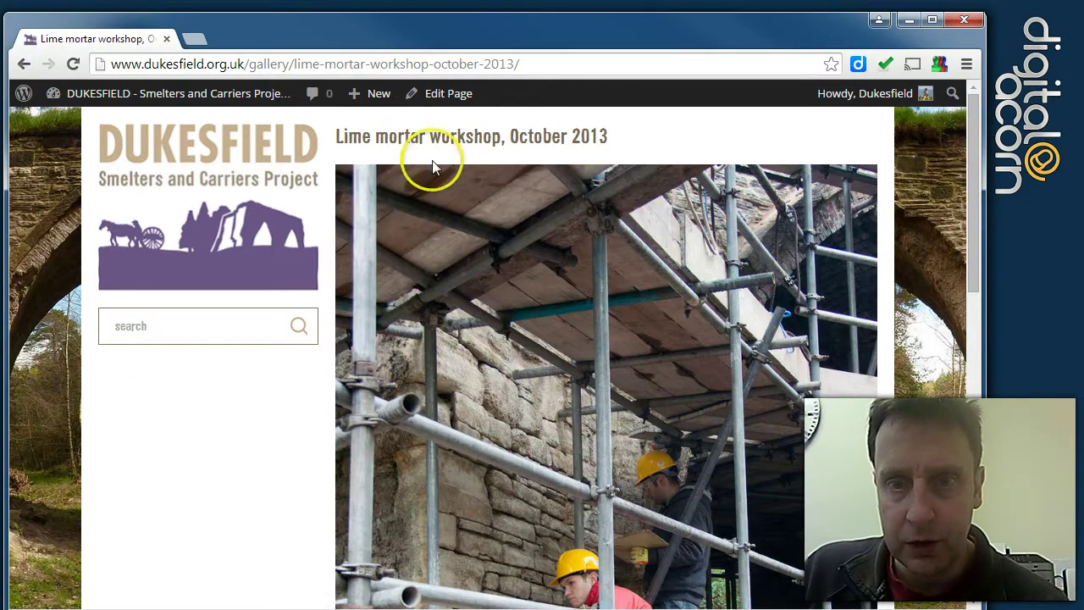
drag(971, 210, 943, 350)
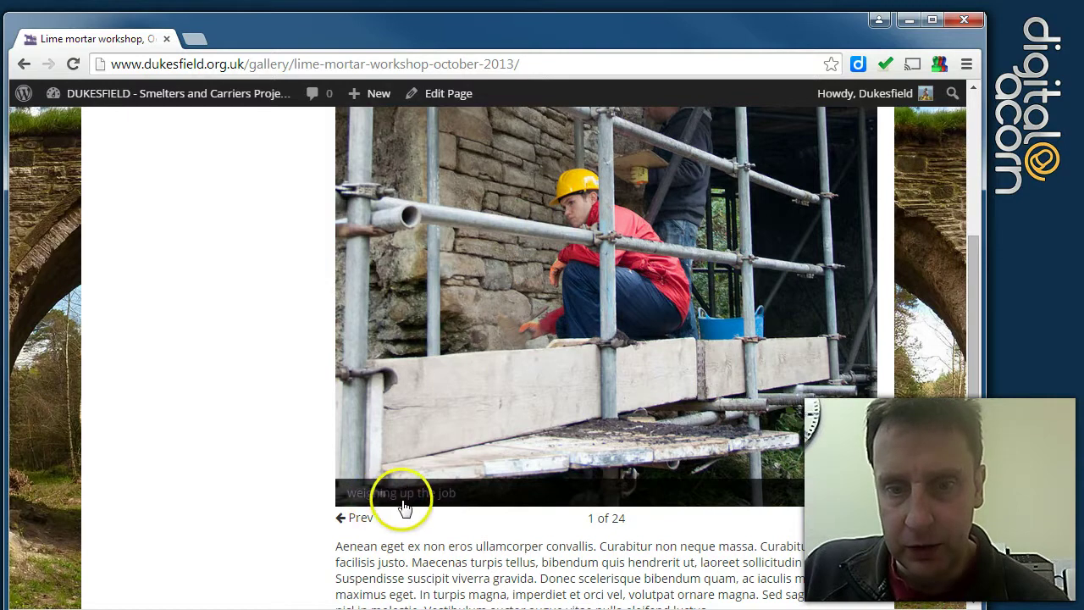
drag(971, 301, 975, 349)
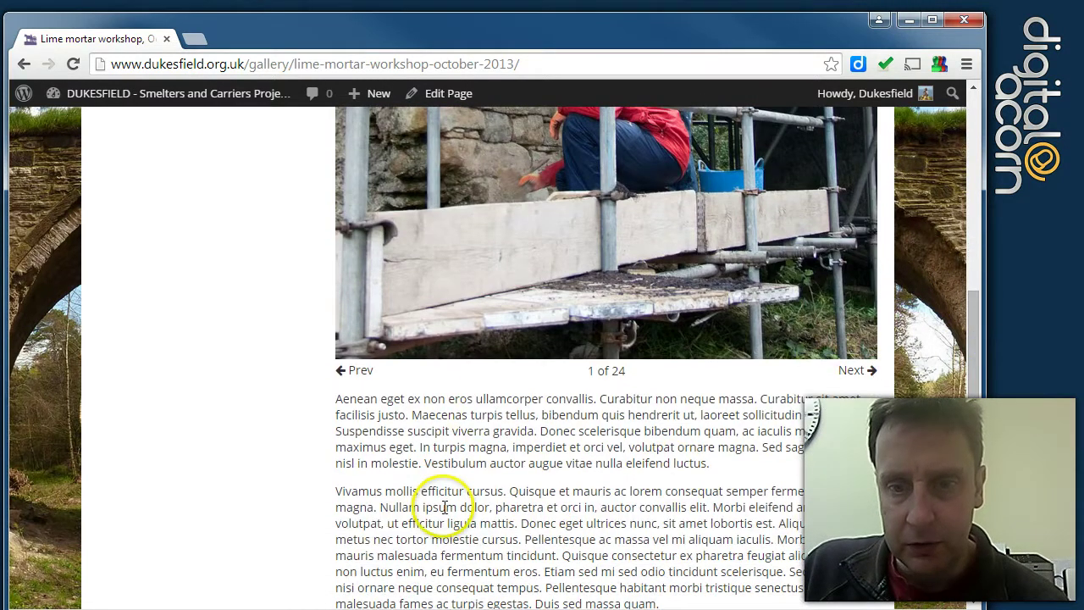
drag(975, 436, 977, 207)
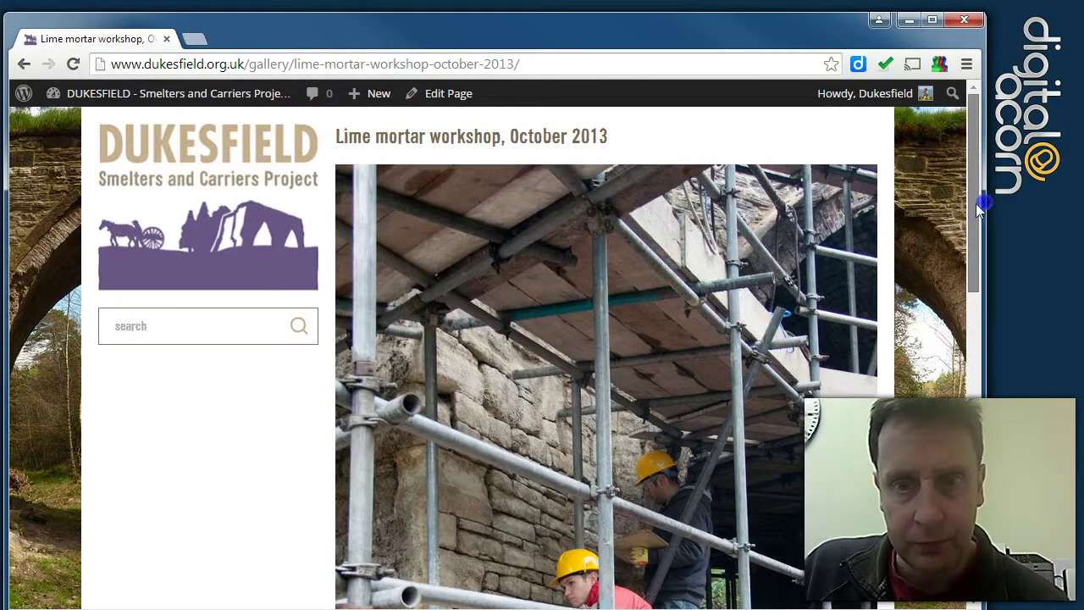
Step: Open the gallery page in the editor and inspect the flickr album shortcode and its album ID
click(442, 99)
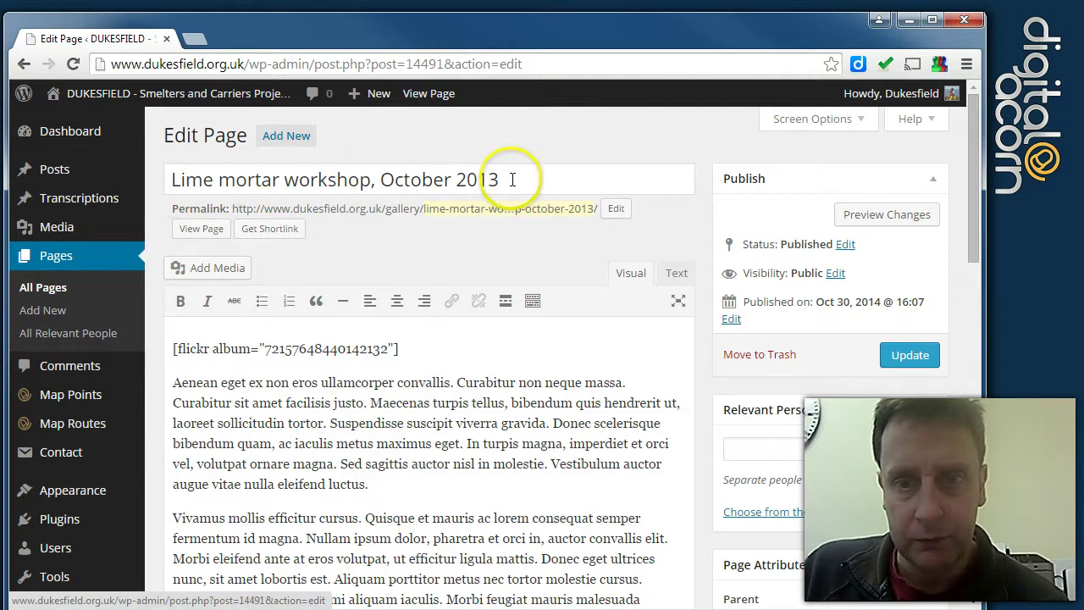
drag(970, 175, 976, 209)
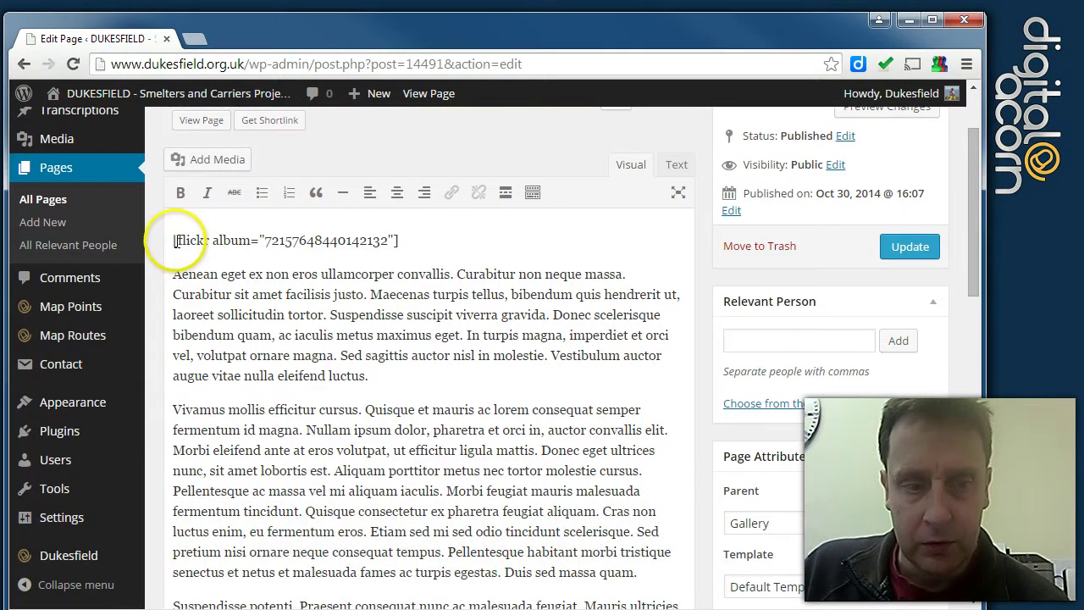
drag(411, 242, 218, 229)
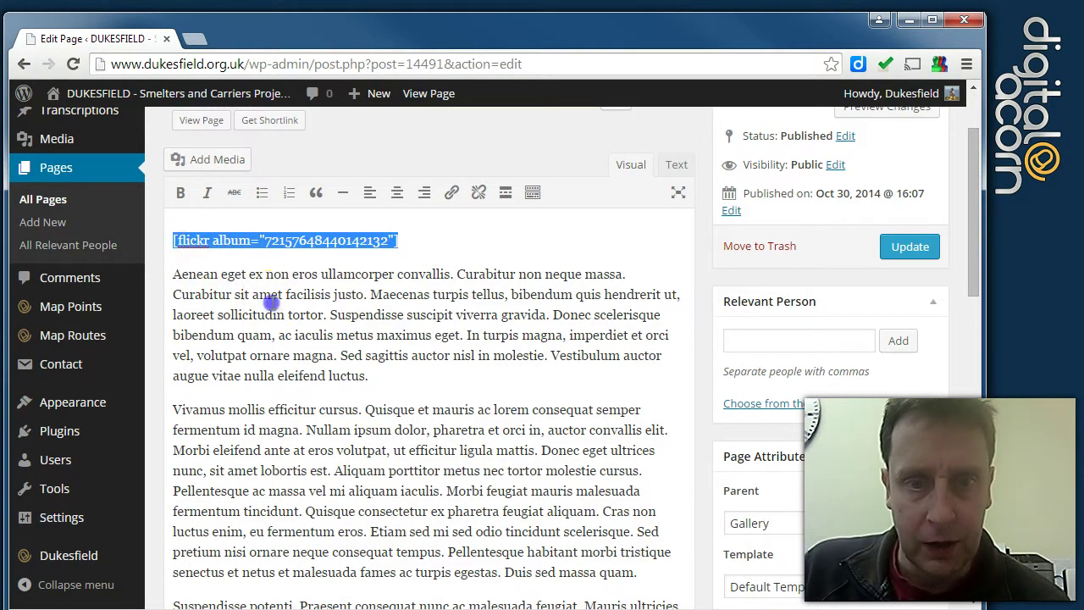
click(186, 244)
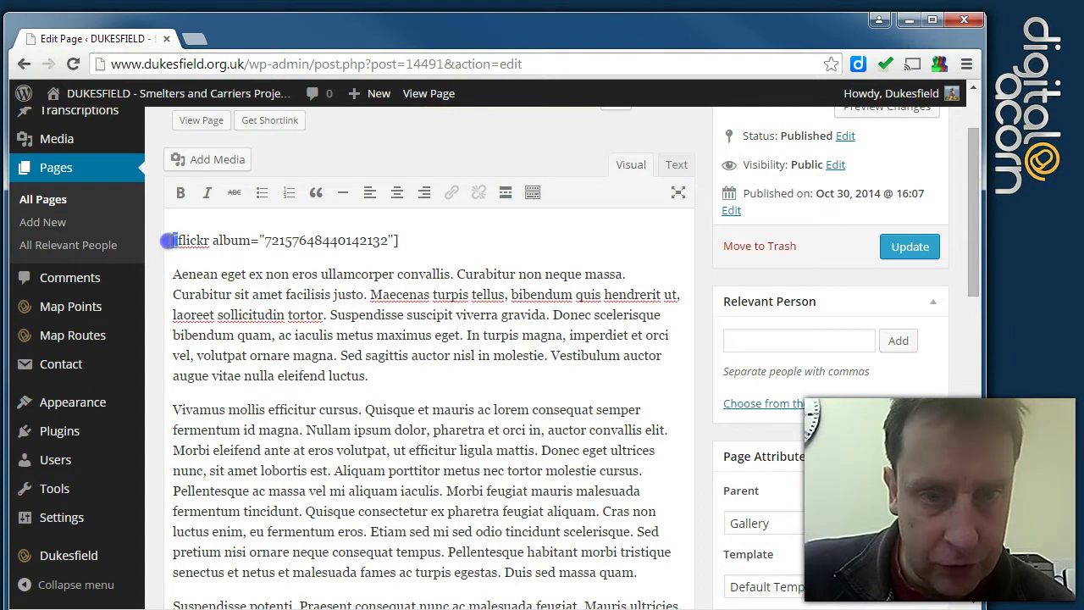
click(395, 240)
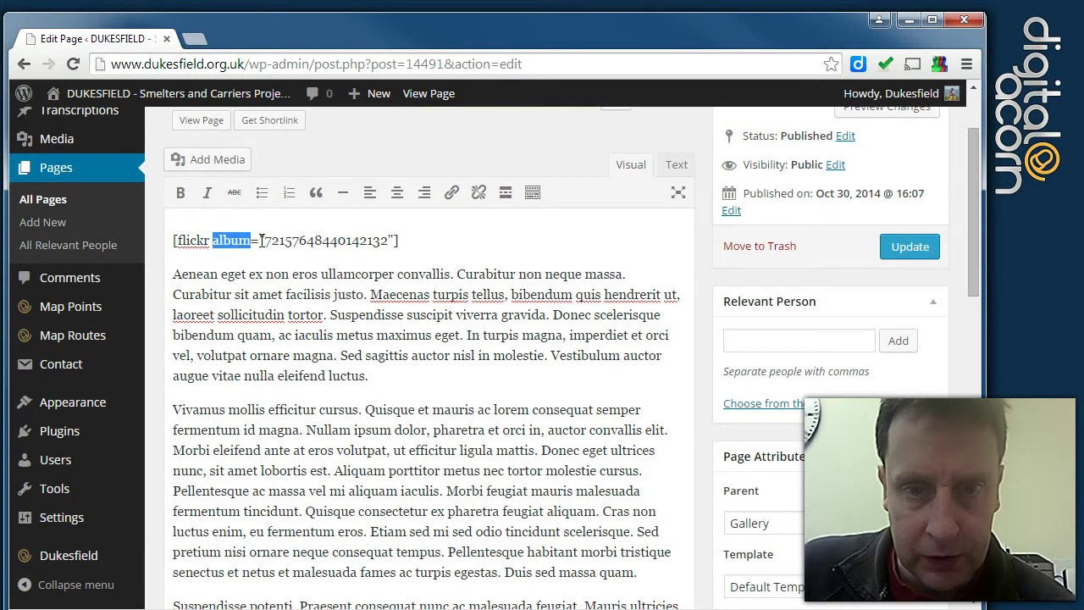
double_click(305, 243)
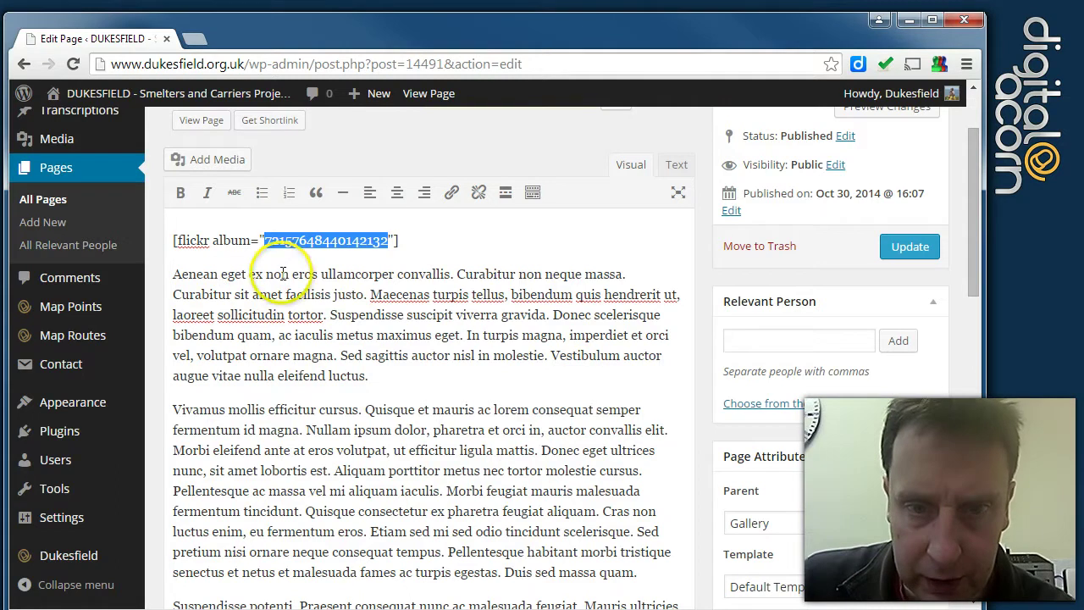
click(284, 278)
Step: Delete the Lorem ipsum paragraphs below the flickr album shortcode
drag(173, 275, 416, 519)
key(BackSpace)
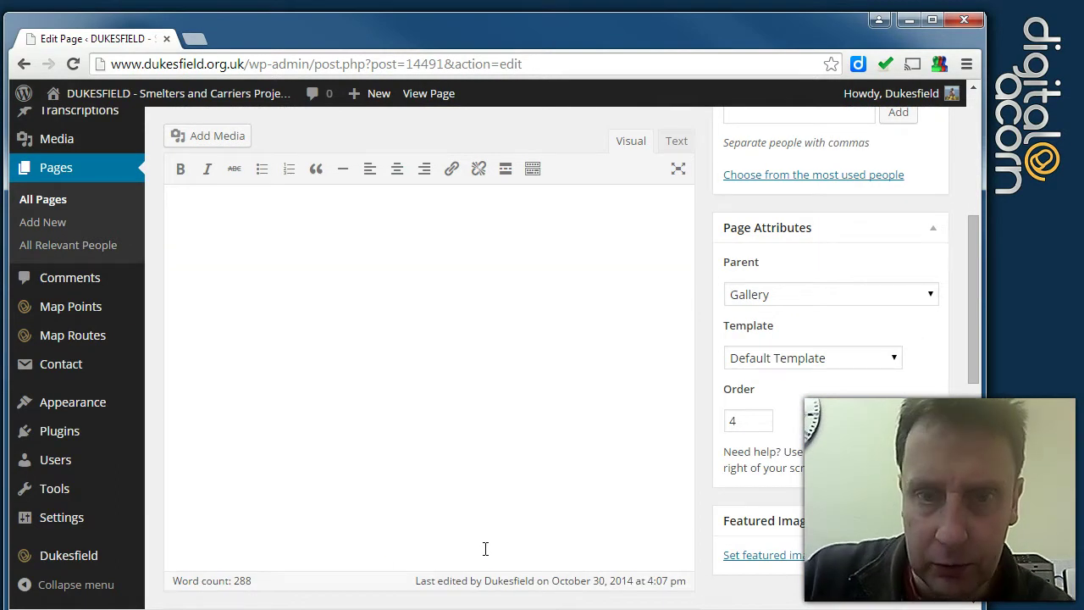
scroll(483, 546, up, 5)
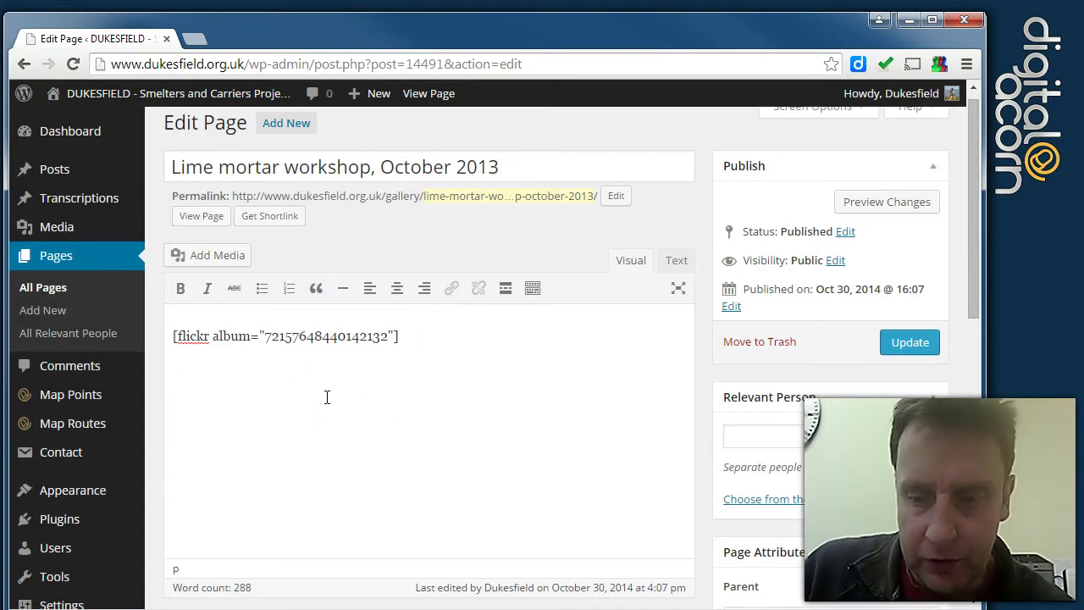
click(407, 411)
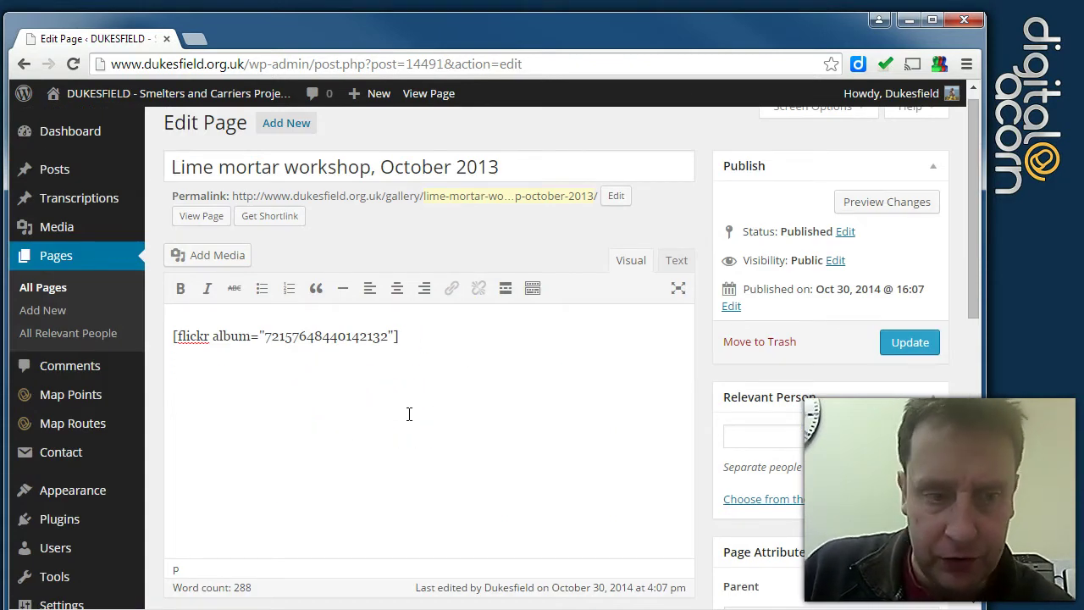
click(415, 403)
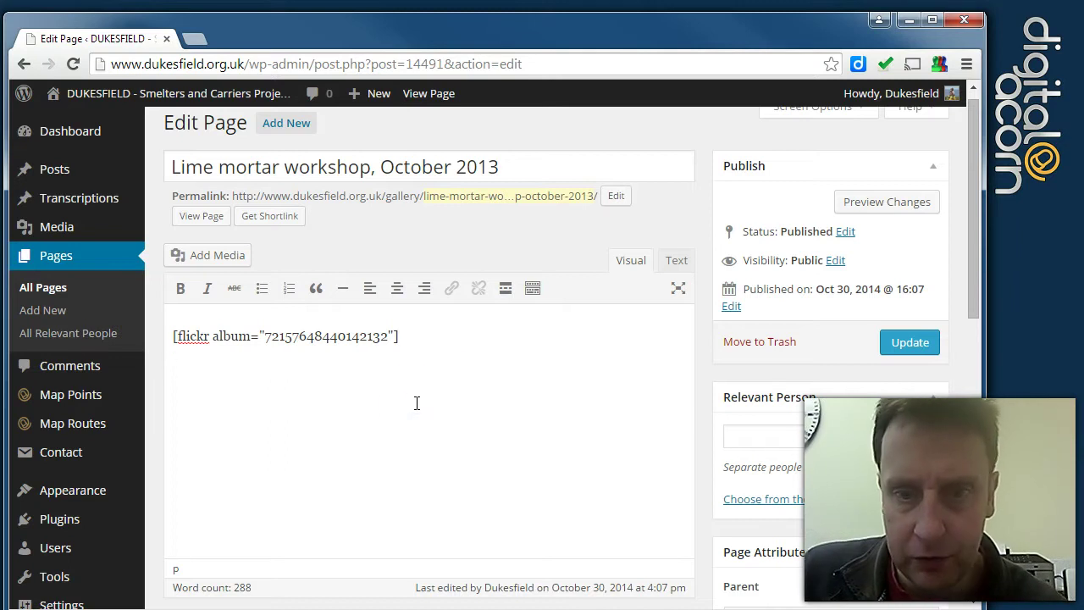
drag(974, 211, 993, 406)
click(775, 403)
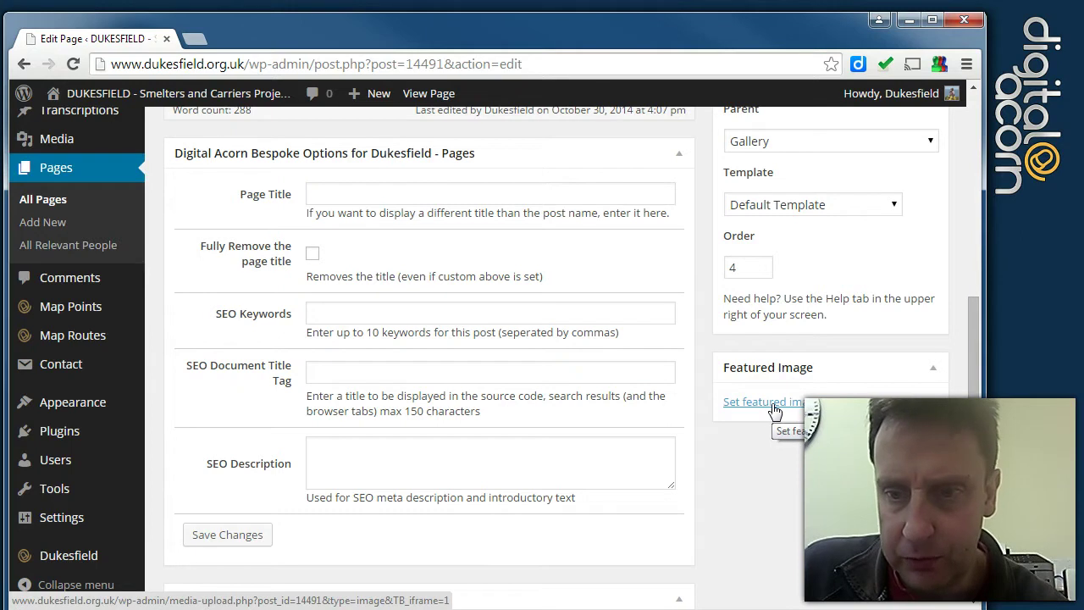
Step: Open the featured image picker filtered to 'Uploaded to this page'
click(775, 410)
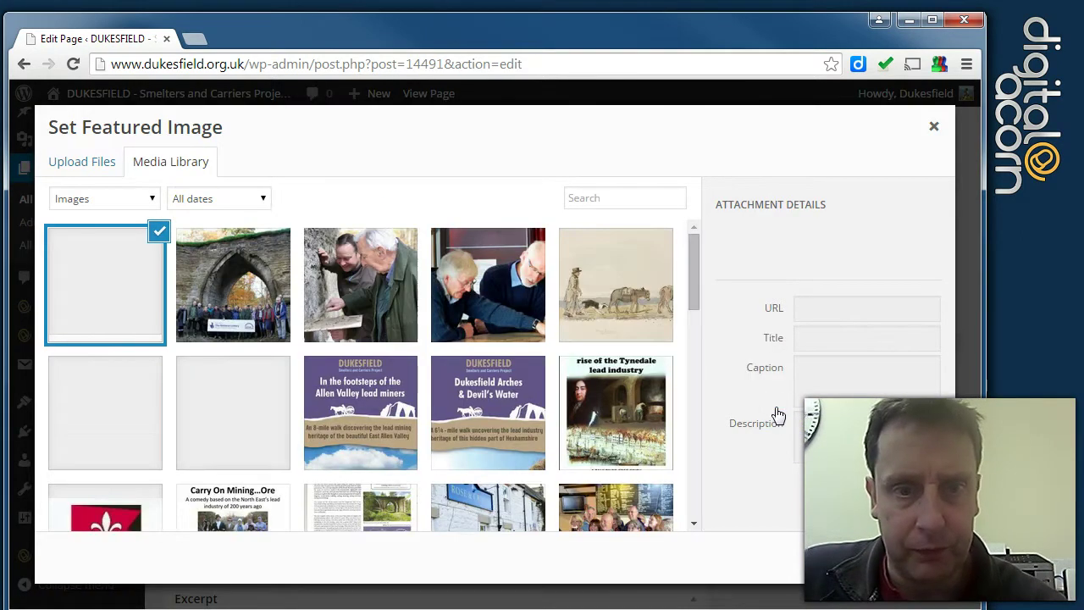
click(151, 200)
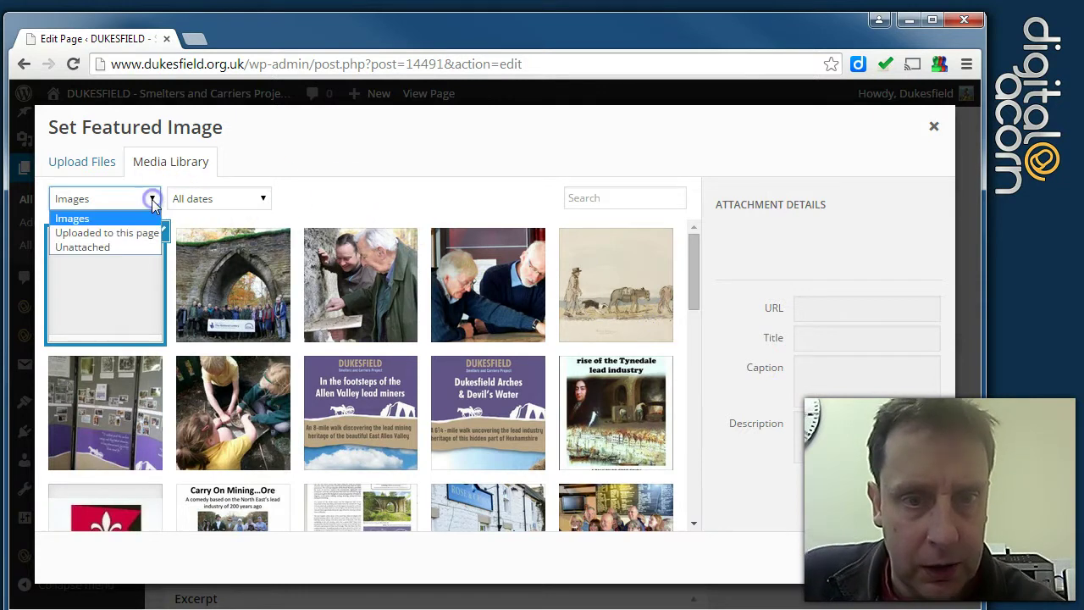
click(148, 232)
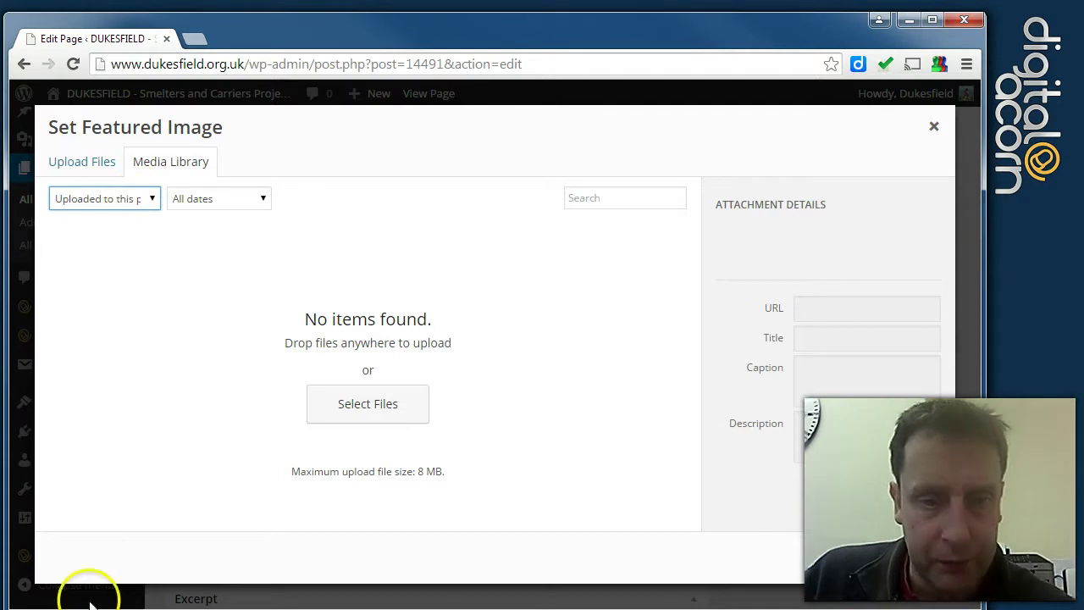
Step: Drag limeandmortar.JPG from the Downloads folder into the featured image picker to upload it
drag(406, 285, 489, 221)
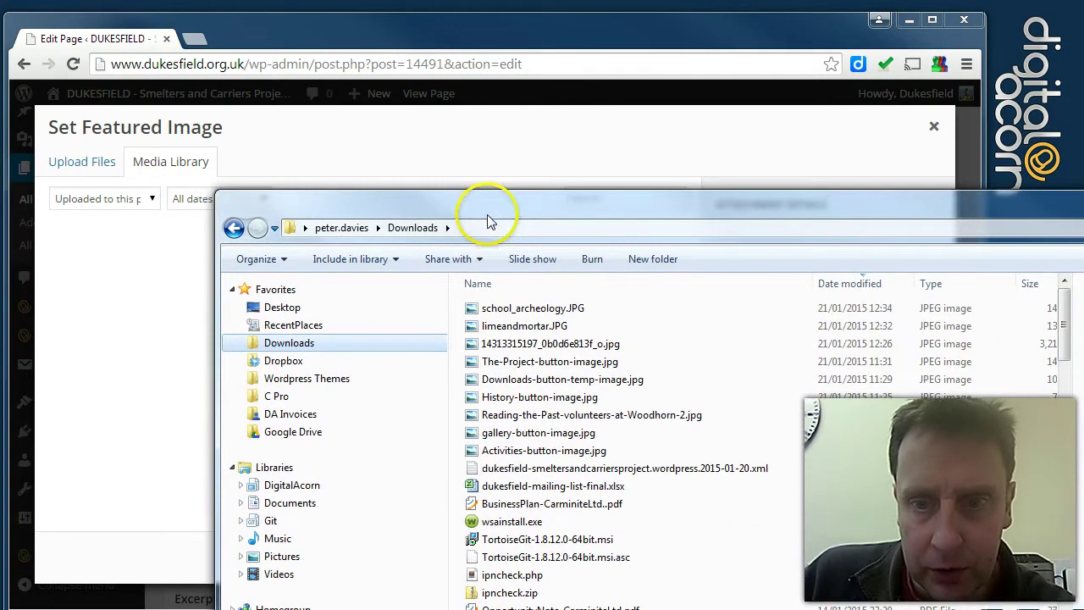
click(518, 332)
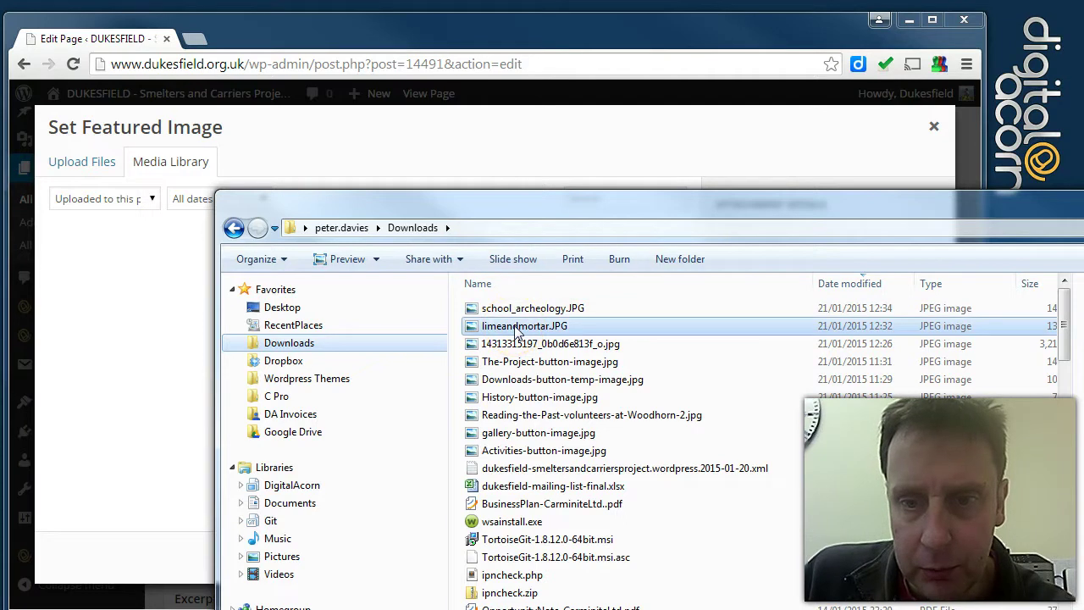
drag(514, 332, 129, 242)
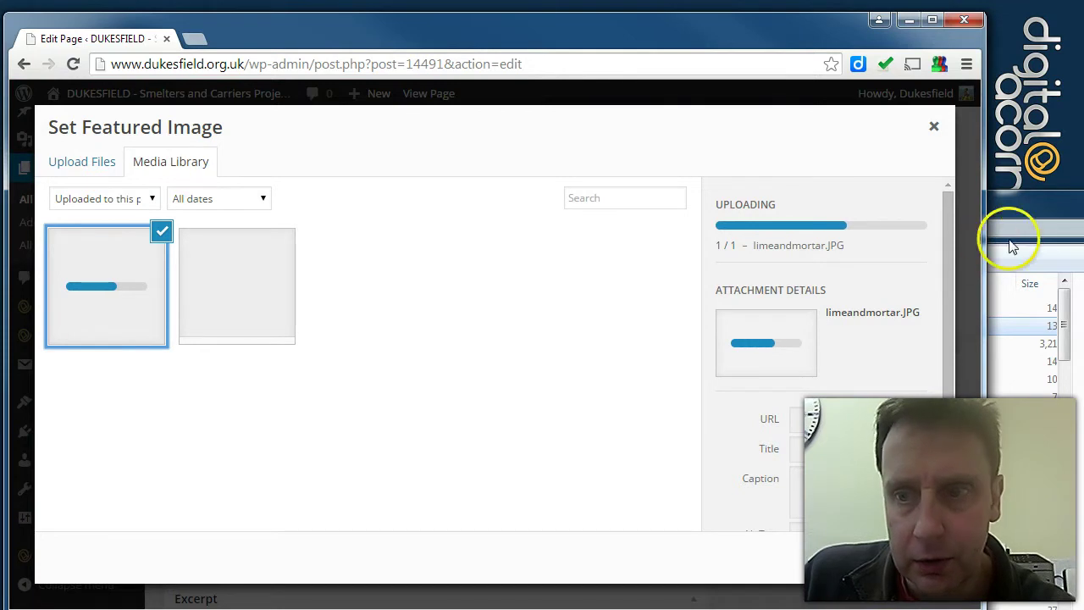
Step: Minimize the Downloads window while limeandmortar.jpg finishes uploading
click(624, 592)
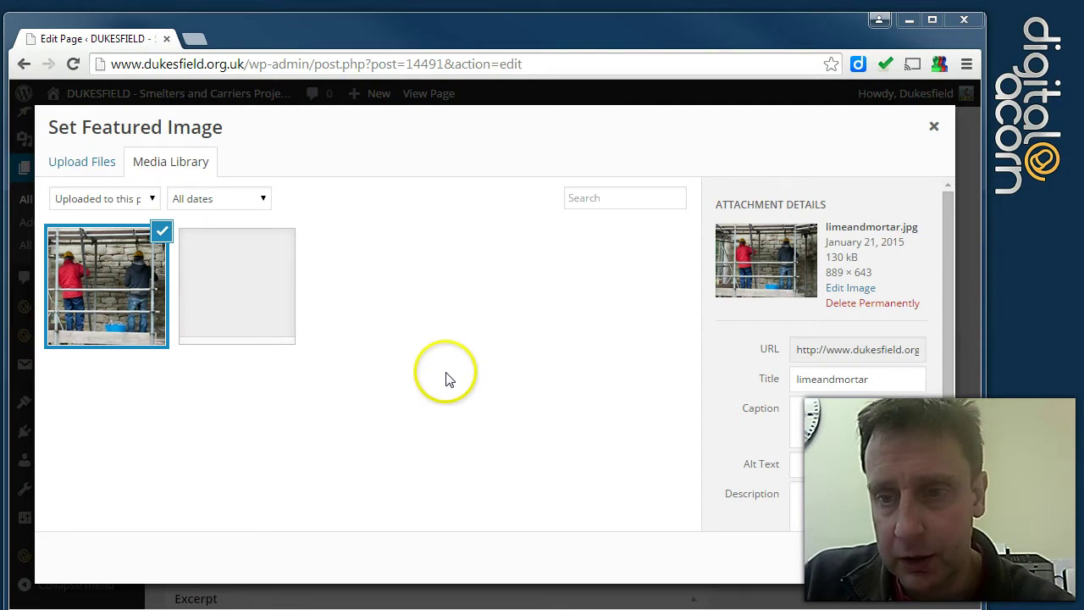
Step: Set limeandmortar.jpg as the featured image and update the page
click(880, 558)
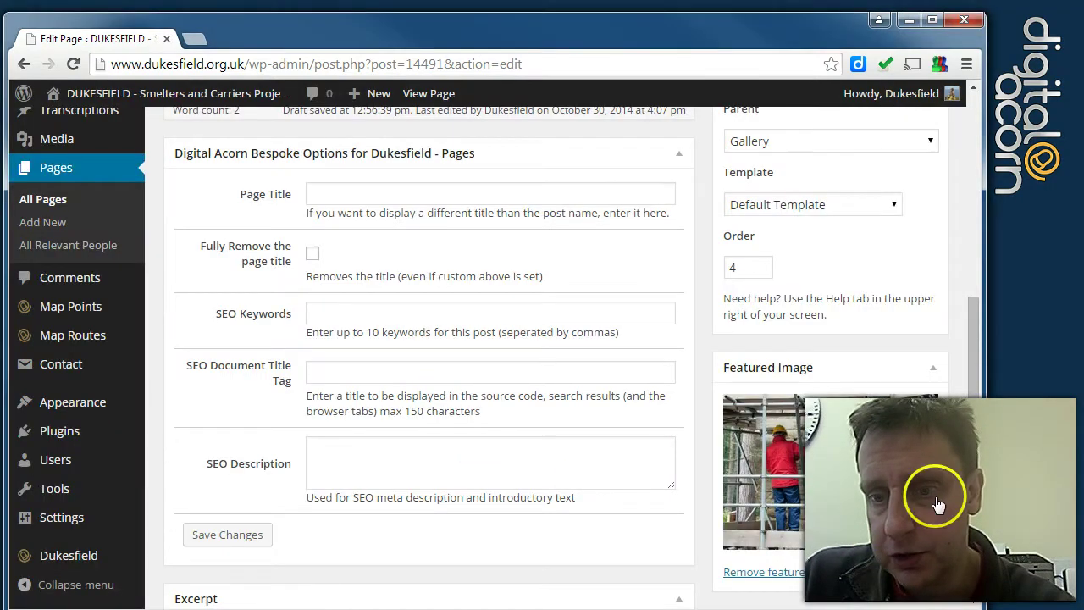
drag(976, 452, 985, 237)
click(909, 355)
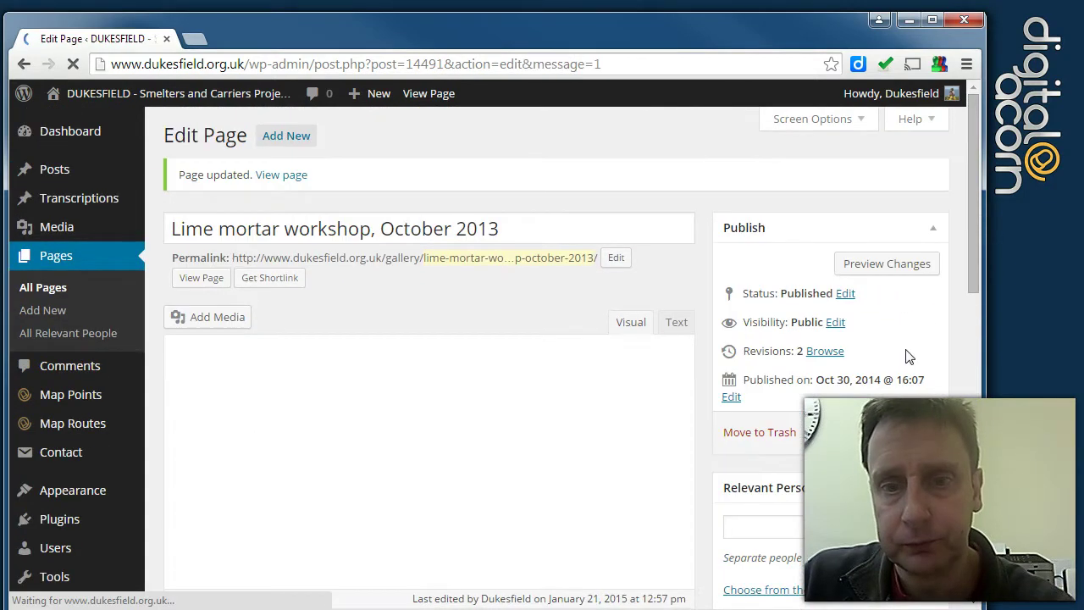
mouse_move(224, 106)
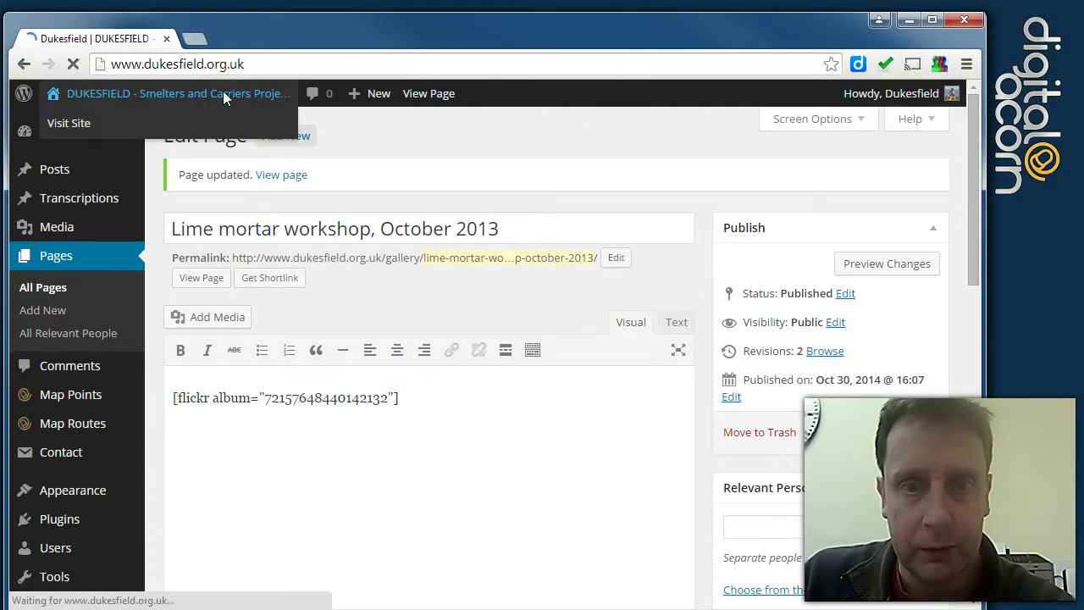
Step: Scroll the home page and open the Gallery page to check the new tile
scroll(551, 310, down, 4)
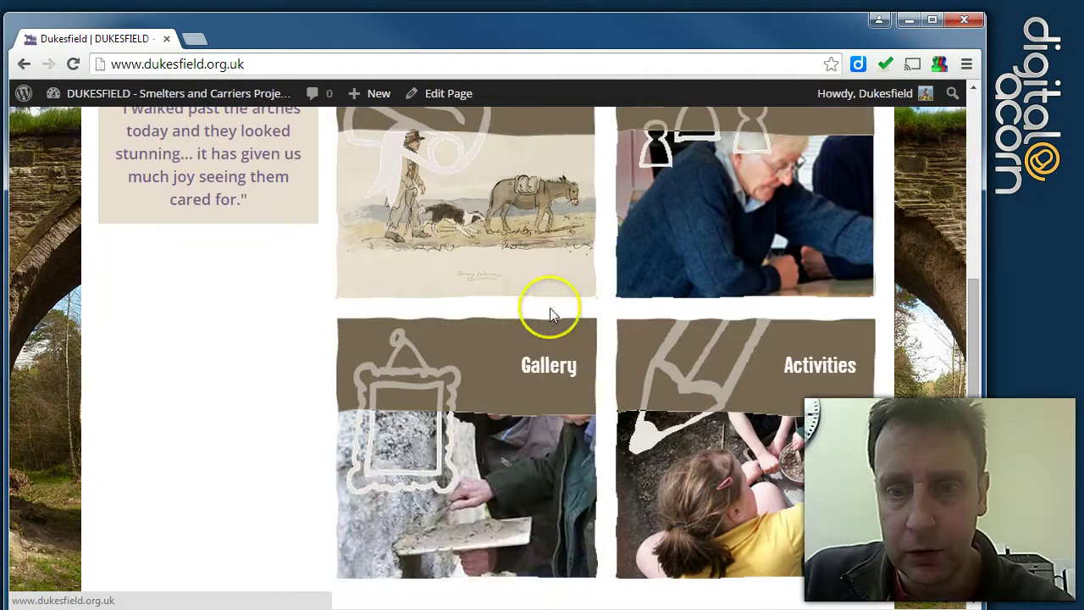
click(470, 383)
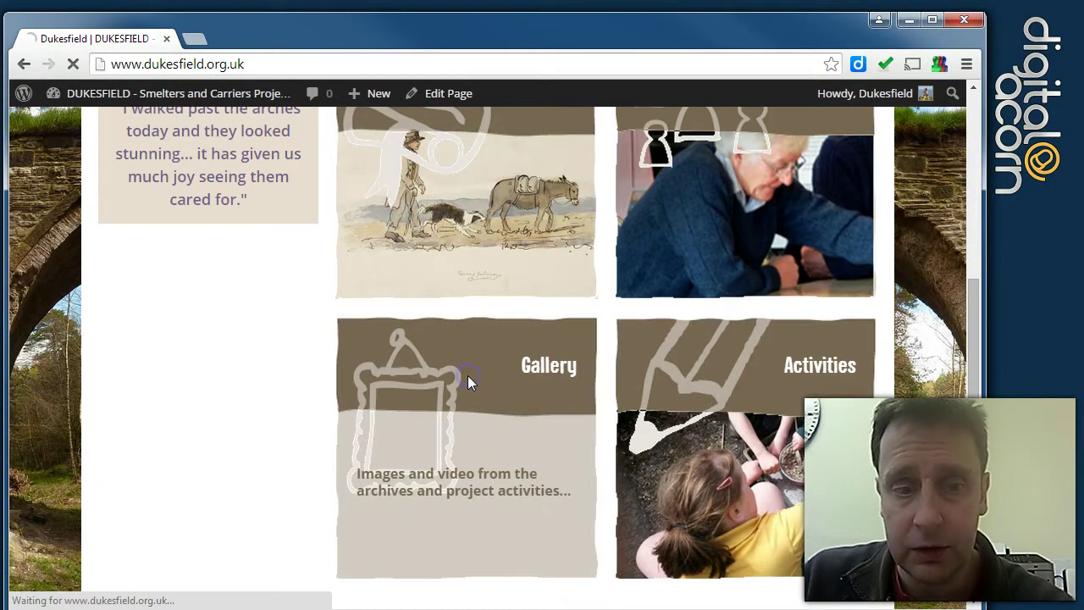